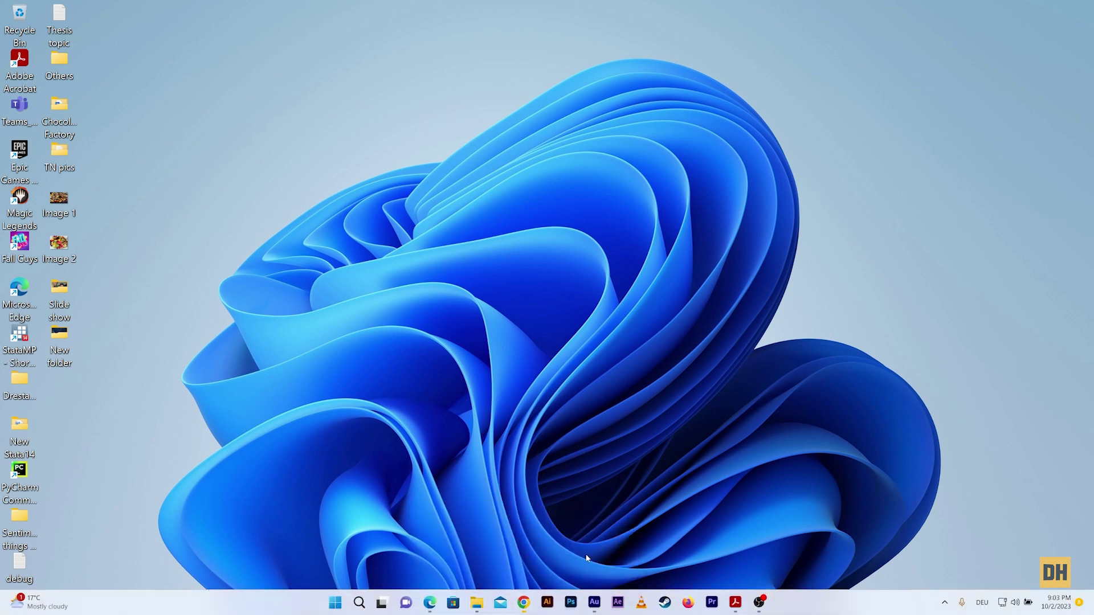
- Search the staying motivated results page for 'goals' to highlight all 12 matches
{"action": "key", "text": "alt+Tab"}
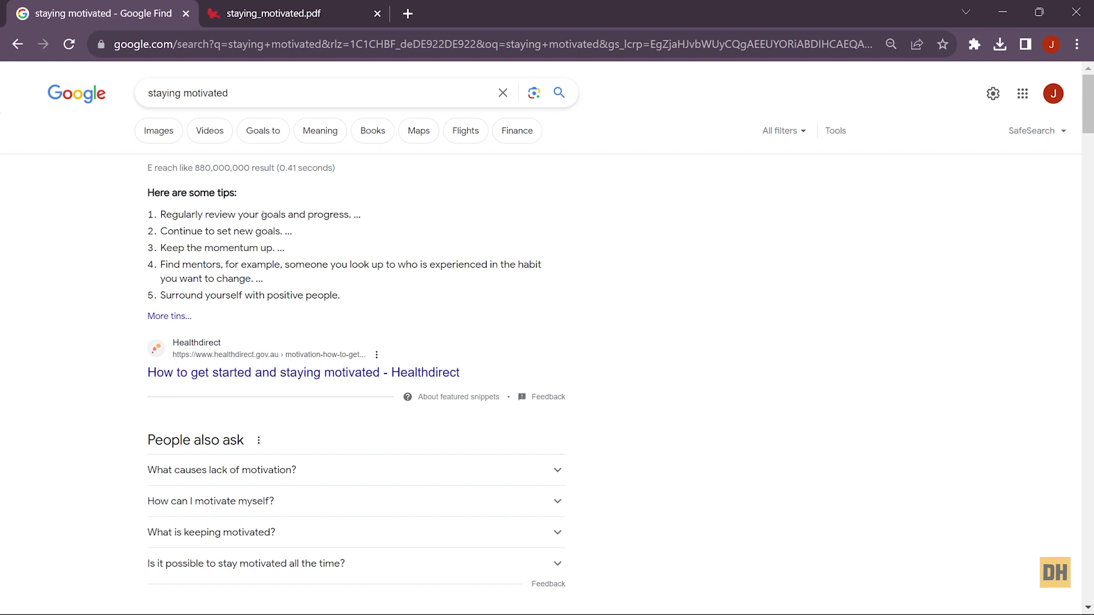
{"action": "left_click_drag", "start_coordinate": [261, 214], "coordinate": [287, 215]}
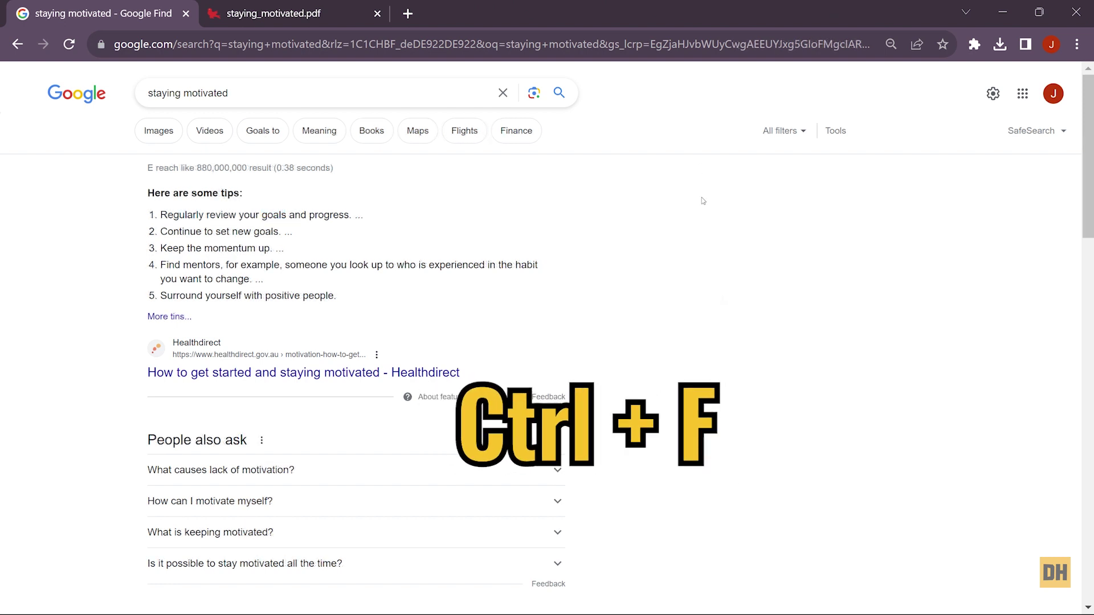
{"action": "key", "text": "ctrl+f"}
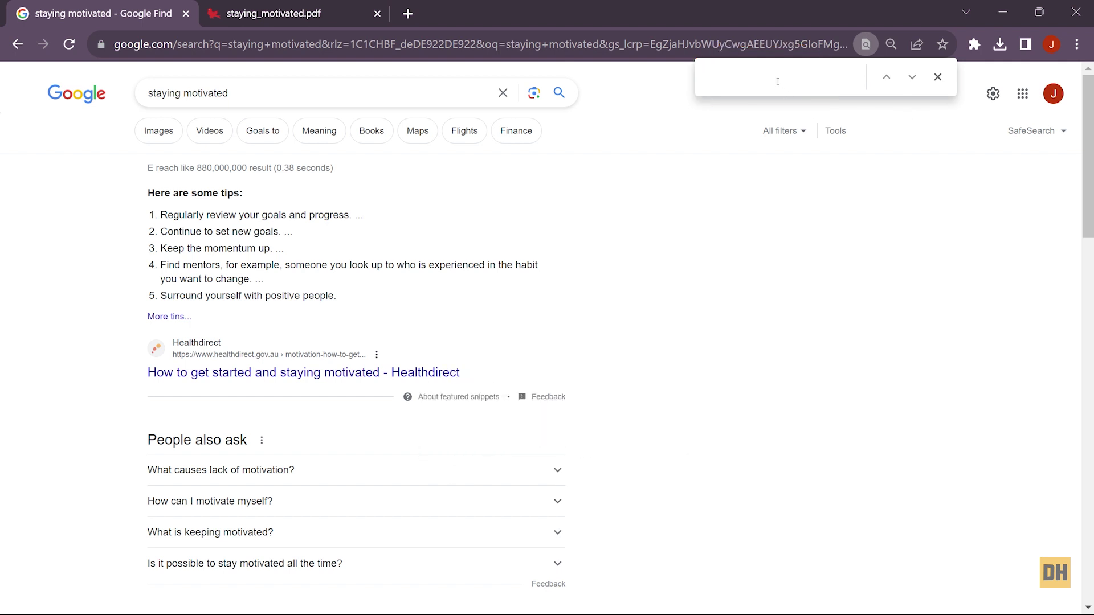
{"action": "type", "text": "goals"}
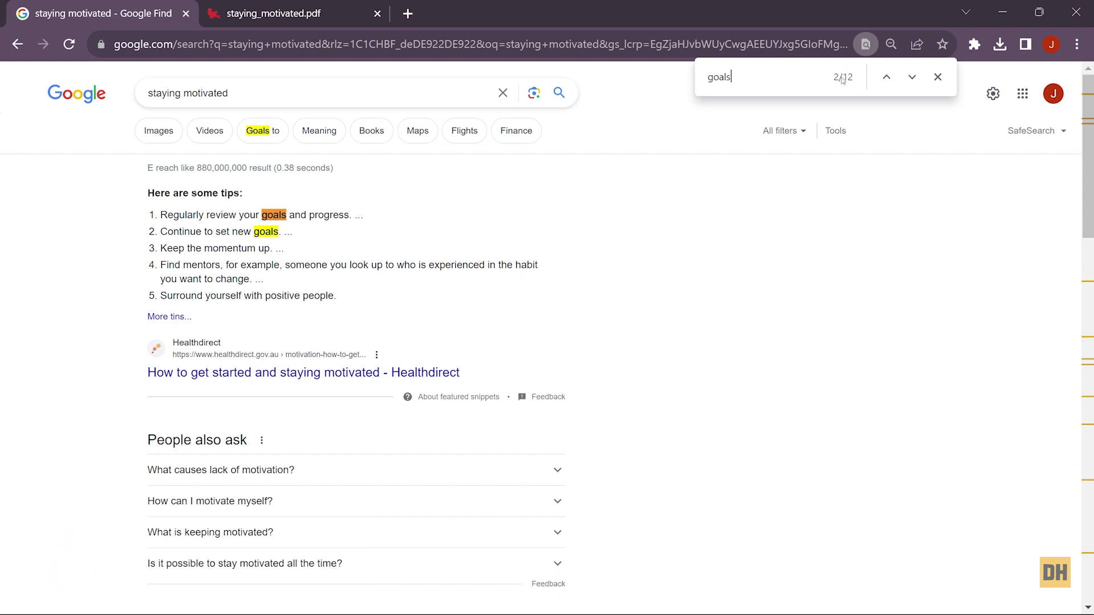
- Step forward through the 'goals' matches, then back, ending on match 4 of 12
{"action": "left_click", "coordinate": [913, 78]}
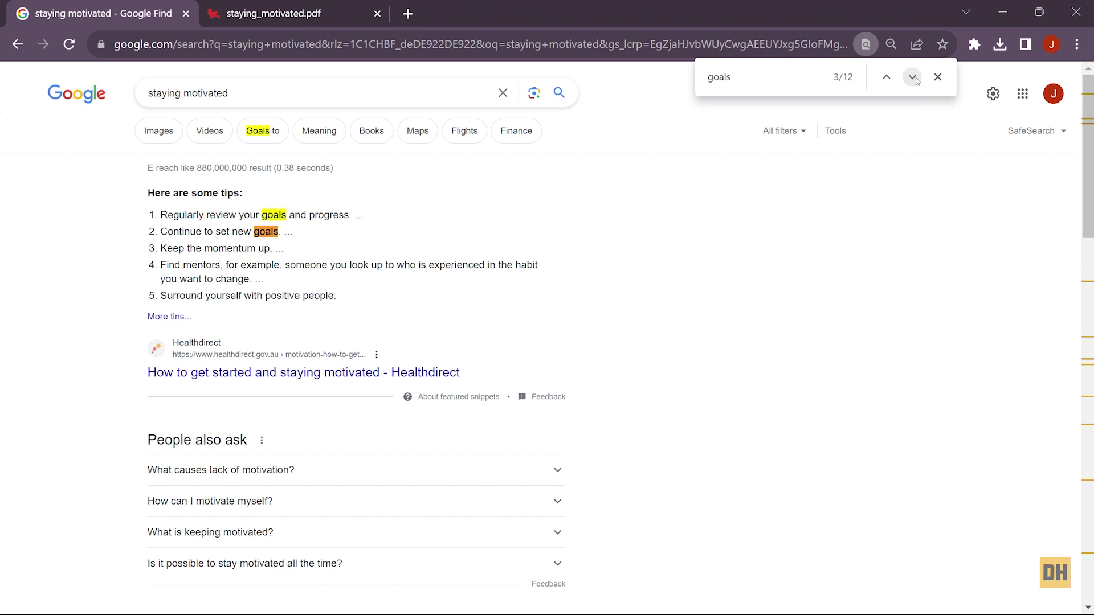
{"action": "left_click", "coordinate": [911, 79]}
{"action": "left_click", "coordinate": [908, 79]}
{"action": "left_click", "coordinate": [905, 80]}
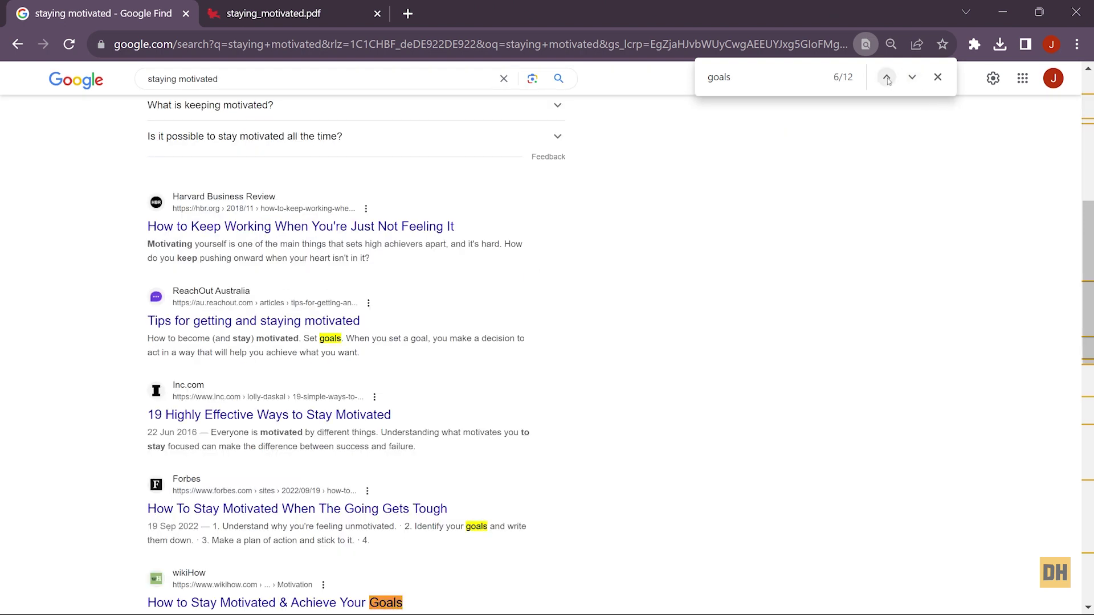
{"action": "left_click", "coordinate": [887, 80]}
{"action": "left_click", "coordinate": [887, 81]}
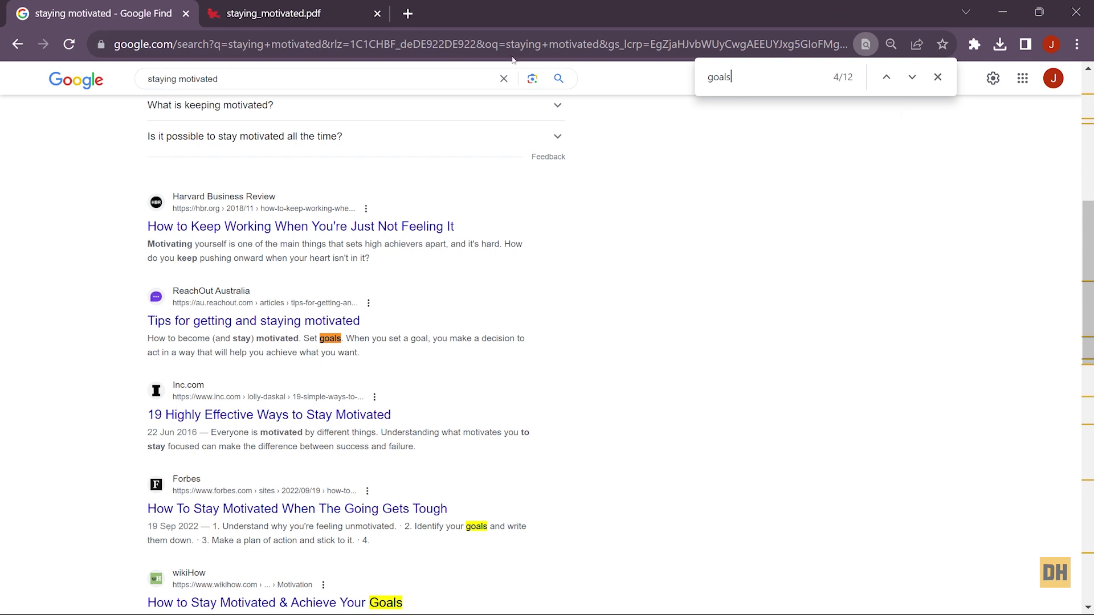
- Switch to the staying_motivated.pdf tab and search the document for 'key'
{"action": "left_click", "coordinate": [316, 12]}
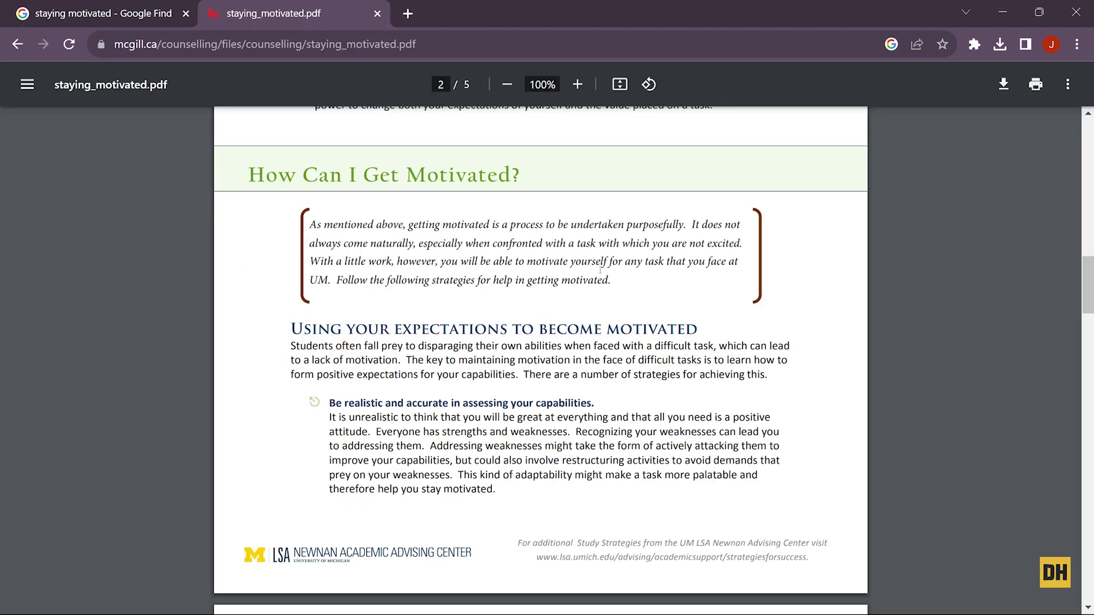
{"action": "scroll", "coordinate": [660, 267], "scroll_direction": "up", "scroll_amount": 5}
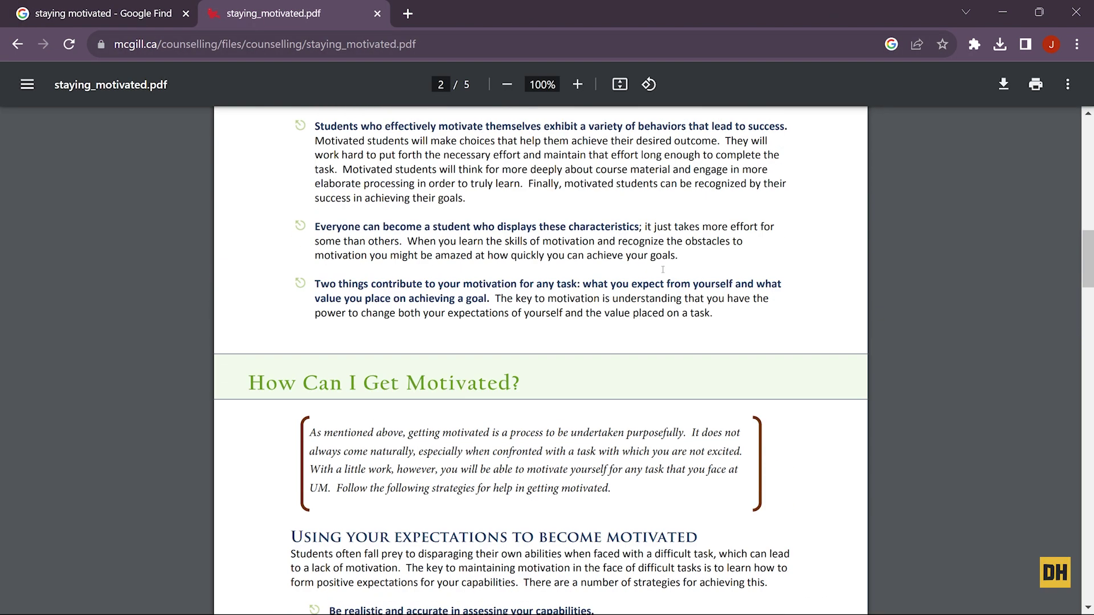
{"action": "scroll", "coordinate": [663, 269], "scroll_direction": "down", "scroll_amount": 3}
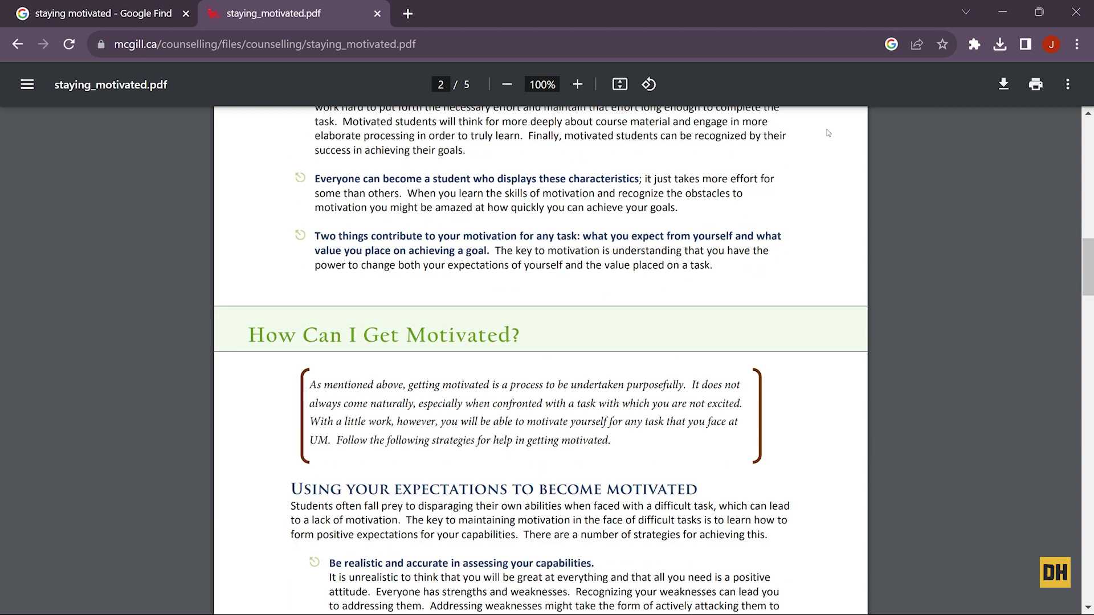
{"action": "key", "text": "ctrl+f"}
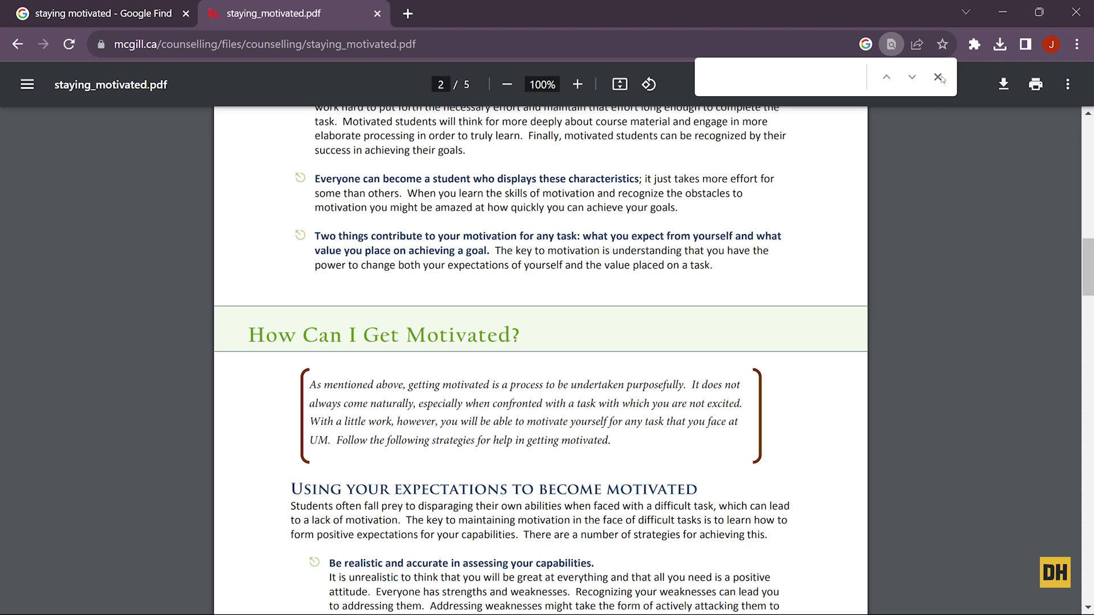
{"action": "type", "text": "key"}
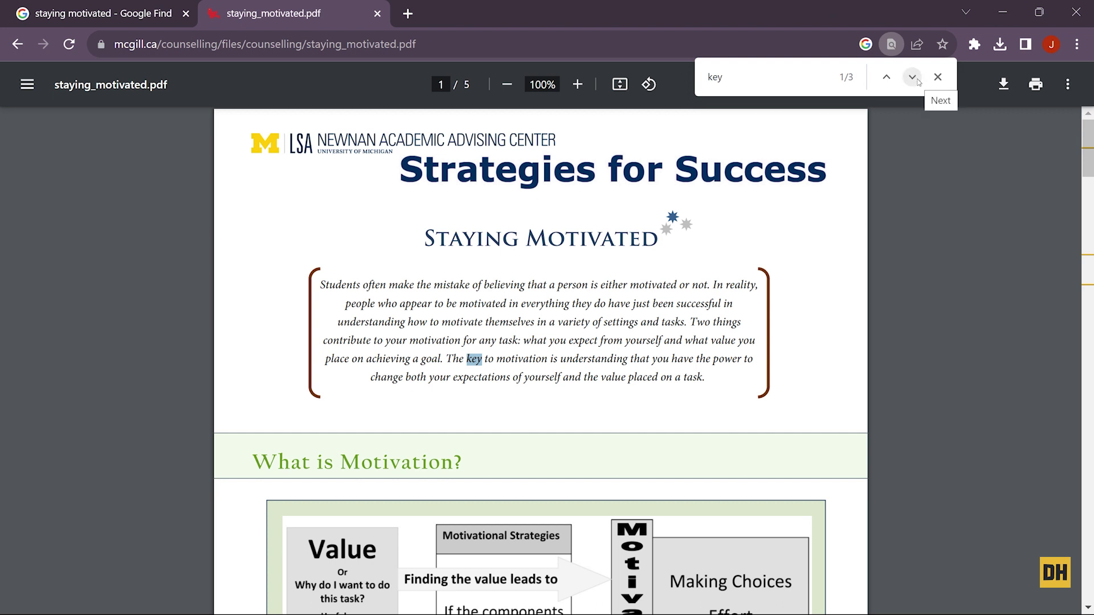
- Cycle through the three 'key' matches in the PDF
{"action": "left_click", "coordinate": [912, 76]}
{"action": "left_click", "coordinate": [912, 76]}
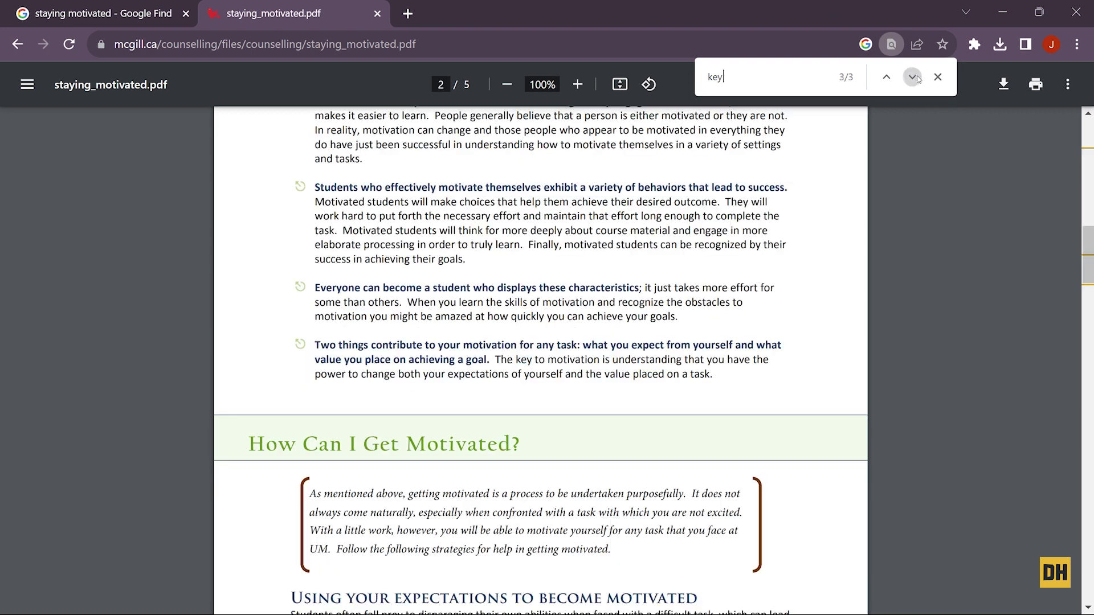
{"action": "left_click", "coordinate": [912, 77]}
{"action": "left_click", "coordinate": [912, 77]}
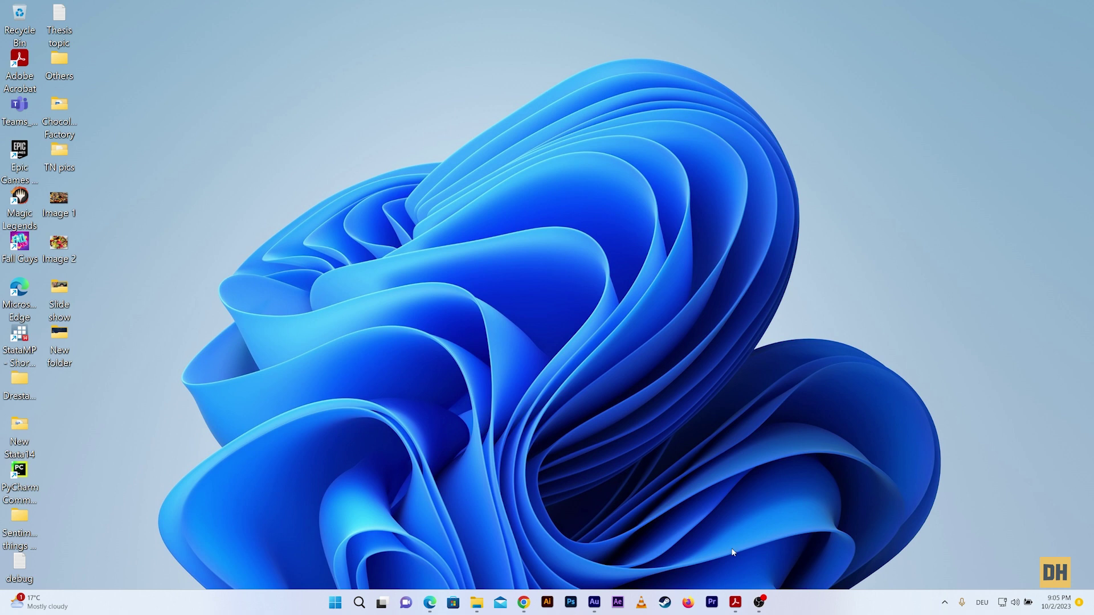
- Search staying_motivated.pdf in Acrobat for exact 'key' matches, then minimize Acrobat
{"action": "left_click", "coordinate": [735, 602]}
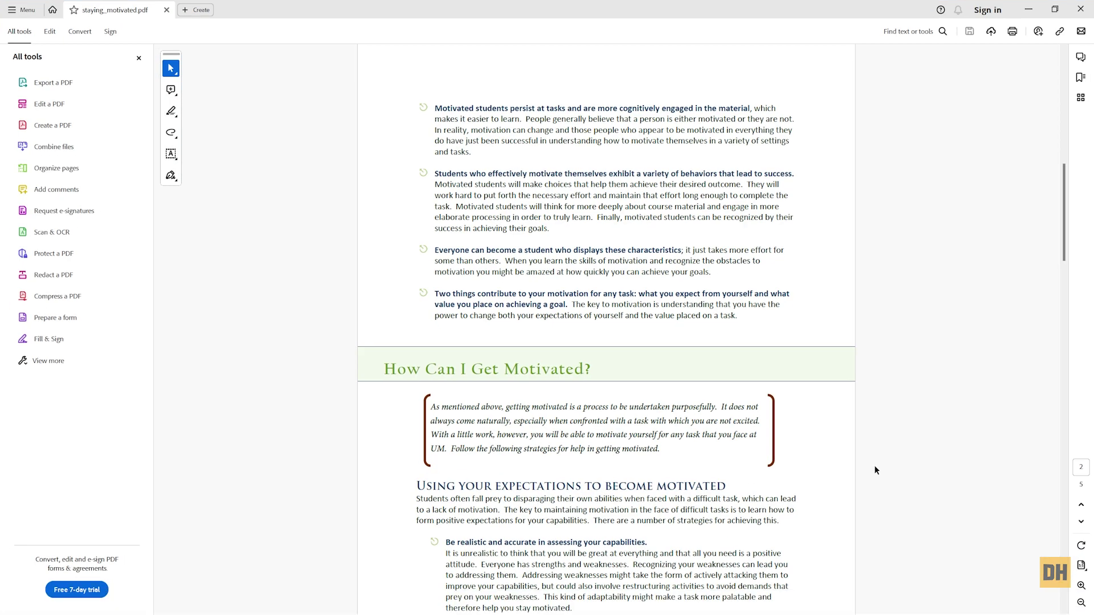
{"action": "key", "text": "ctrl+f"}
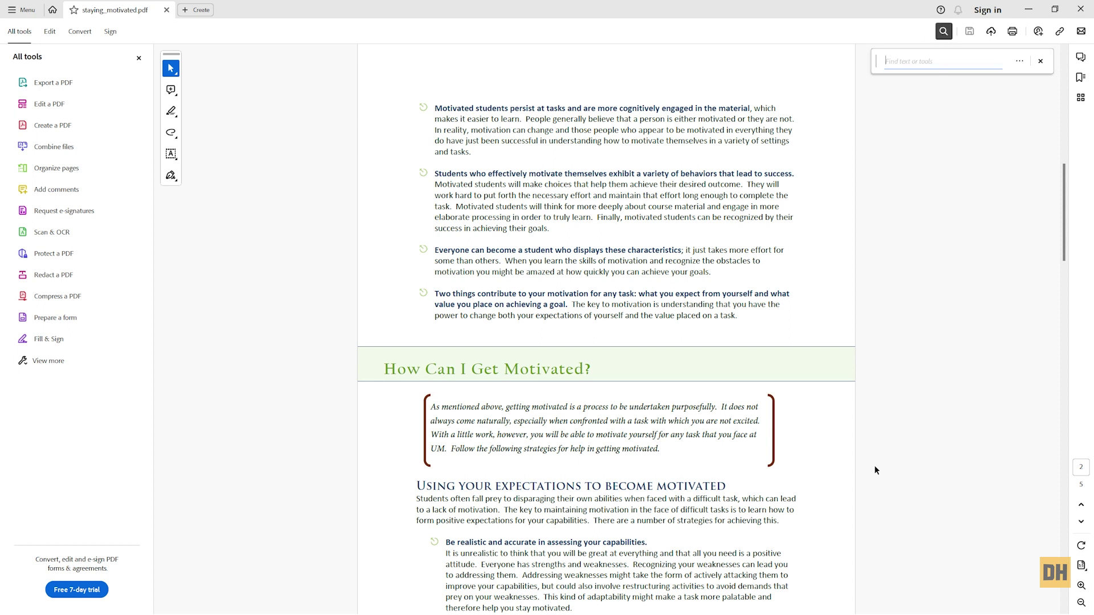
{"action": "type", "text": "key"}
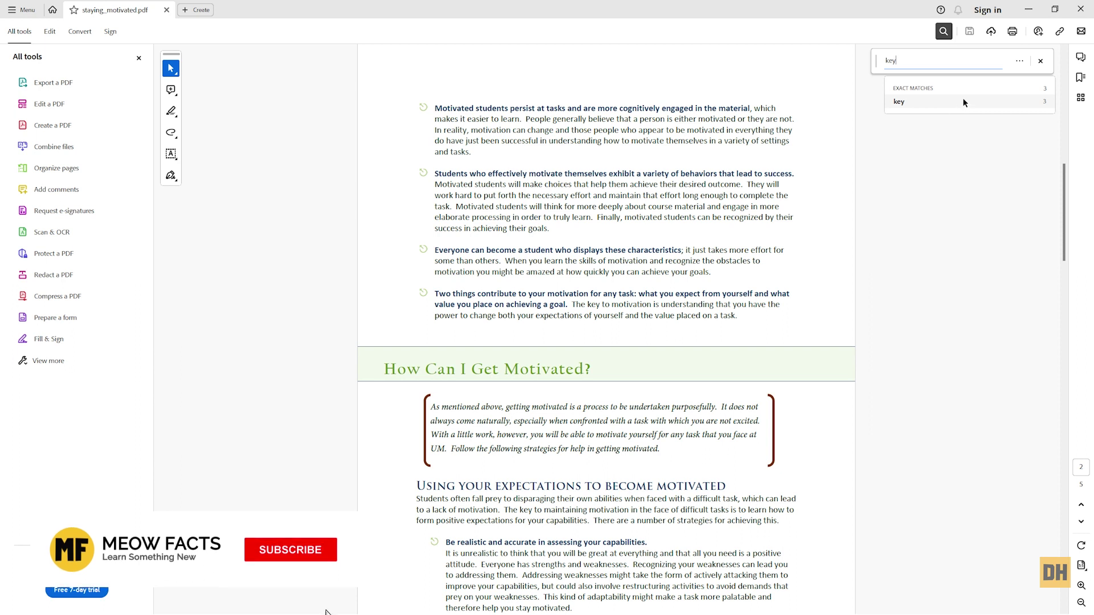
{"action": "left_click", "coordinate": [963, 102]}
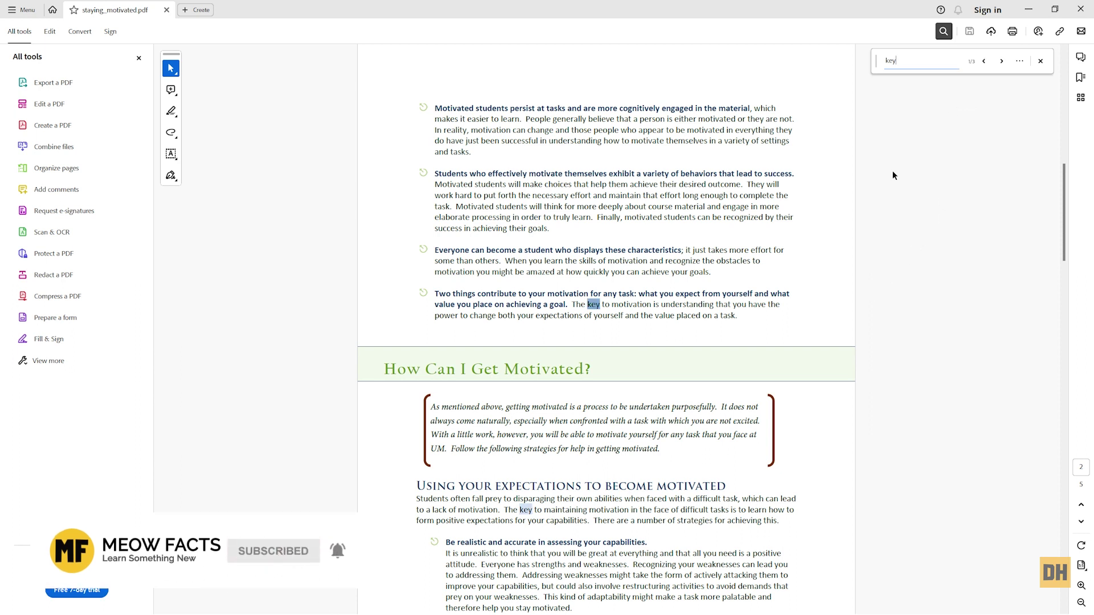
{"action": "left_click", "coordinate": [1028, 10]}
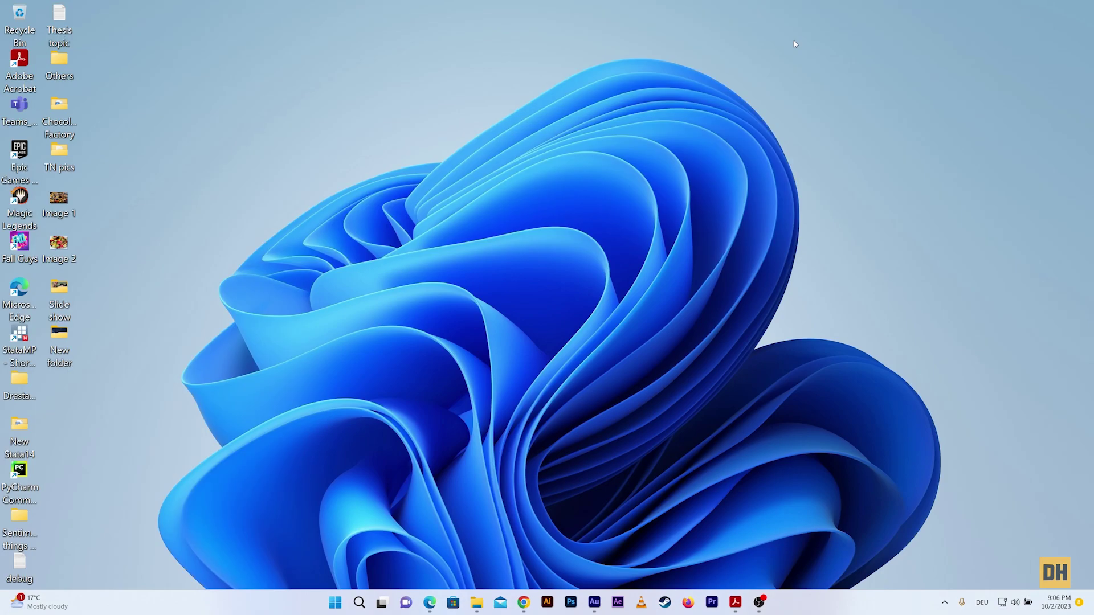
- Bring back Edge with staying_motivated.pdf and search it for 'key'
{"action": "left_click", "coordinate": [431, 607]}
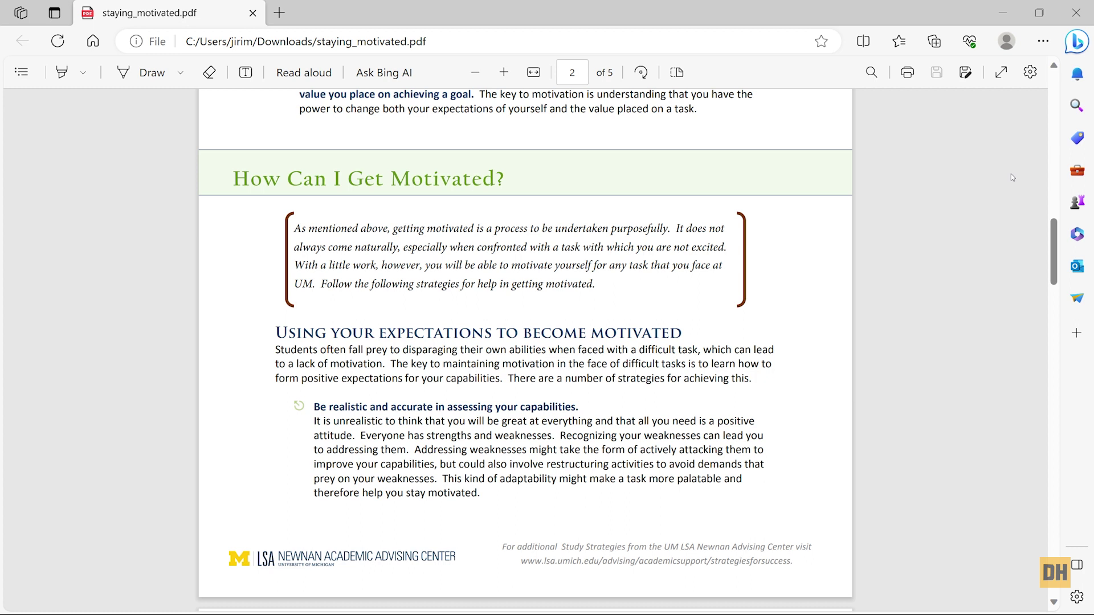
{"action": "key", "text": "ctrl+f"}
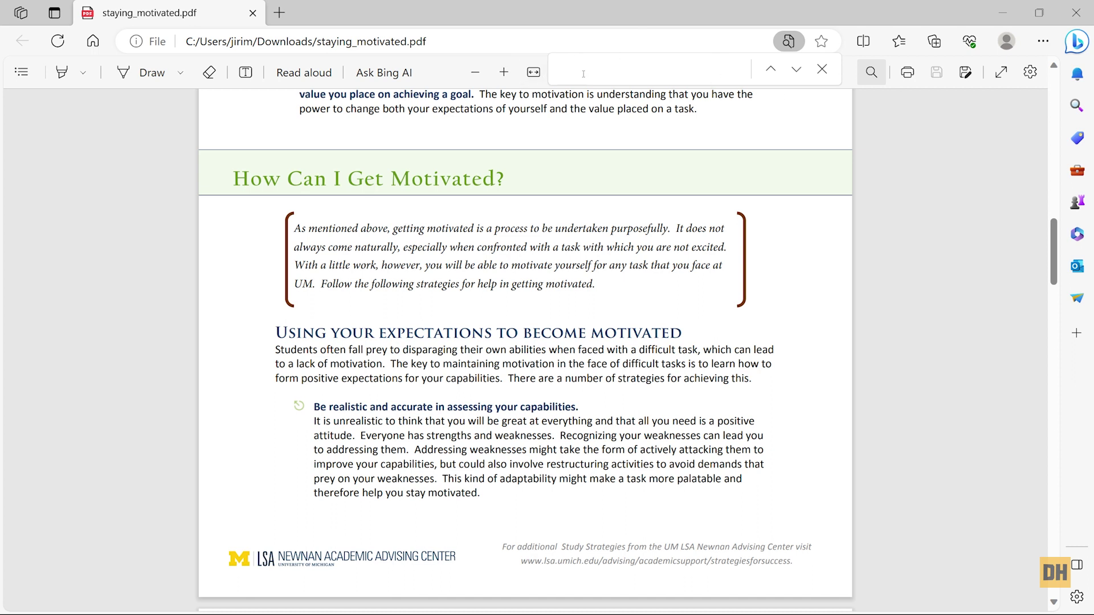
{"action": "type", "text": "key"}
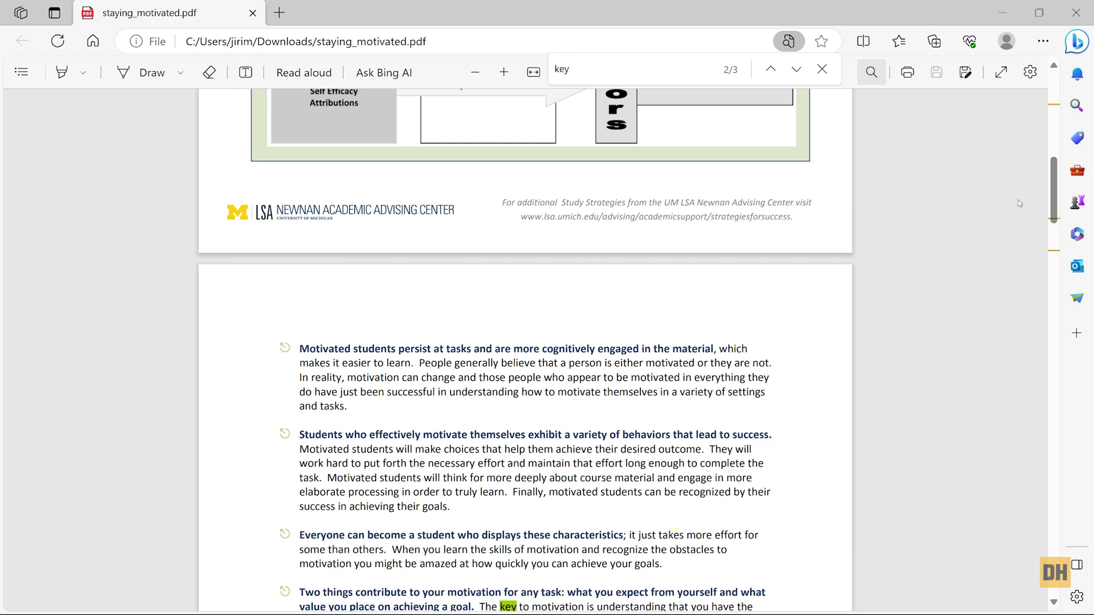
{"action": "scroll", "coordinate": [579, 346], "scroll_direction": "down", "scroll_amount": 3}
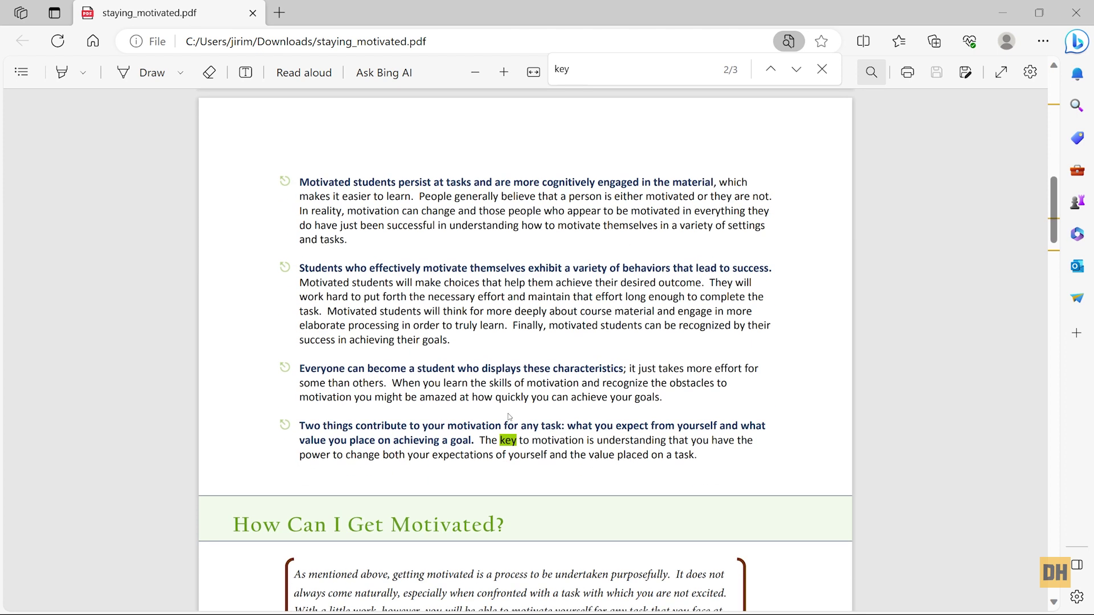
- Step through the three 'key' matches, wrapping around to end on match 3 of 3
{"action": "left_click", "coordinate": [796, 69]}
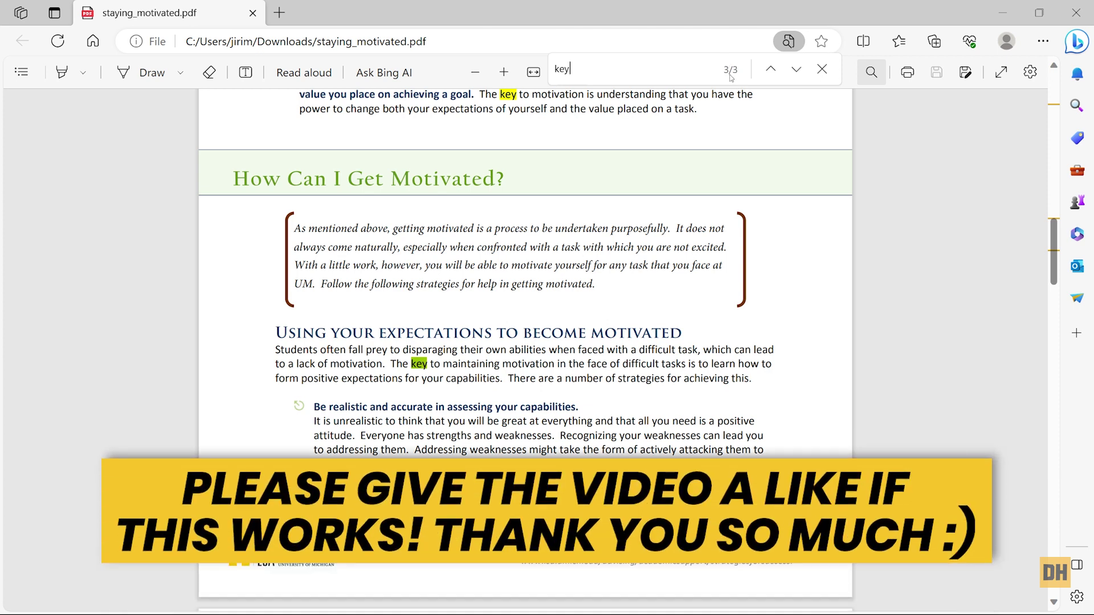
{"action": "left_click", "coordinate": [796, 69]}
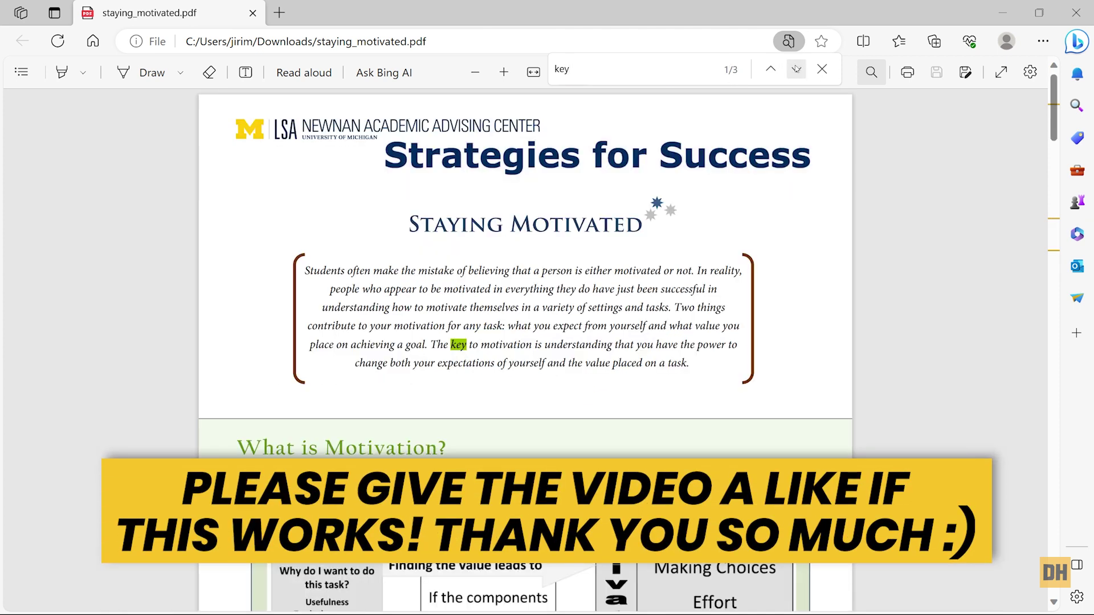
{"action": "left_click", "coordinate": [796, 69]}
{"action": "left_click", "coordinate": [797, 69]}
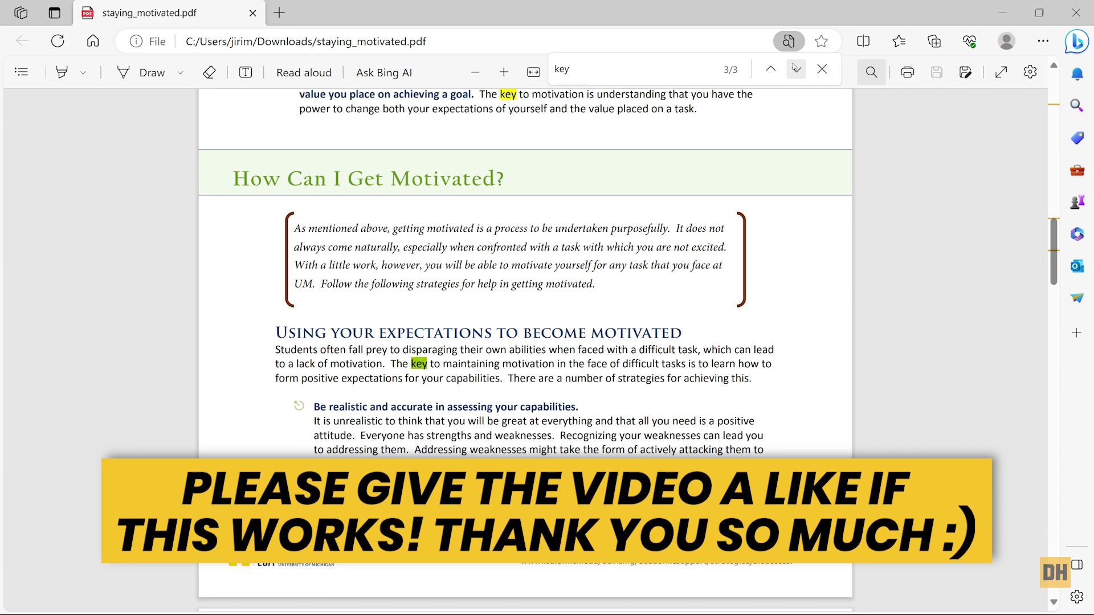